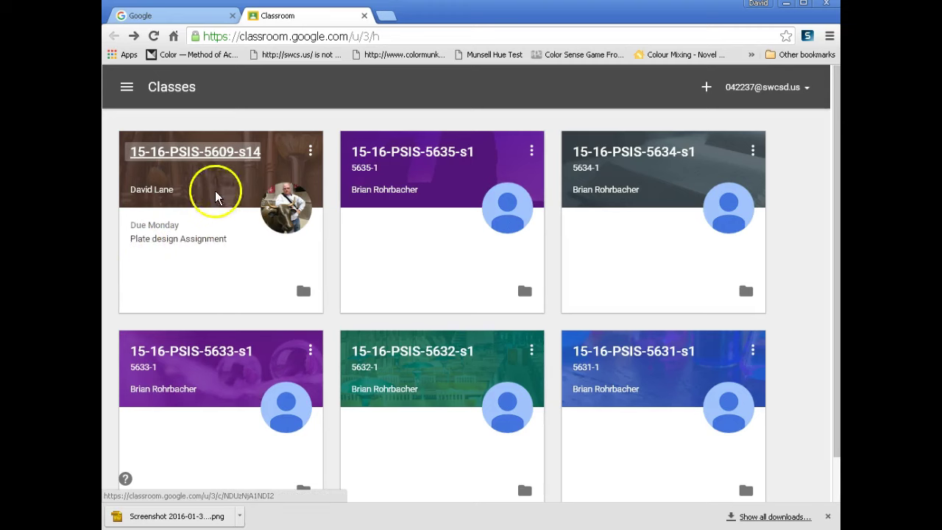
# Open the class and go to its Plate design Assignment page.
pyautogui.click(222, 158)
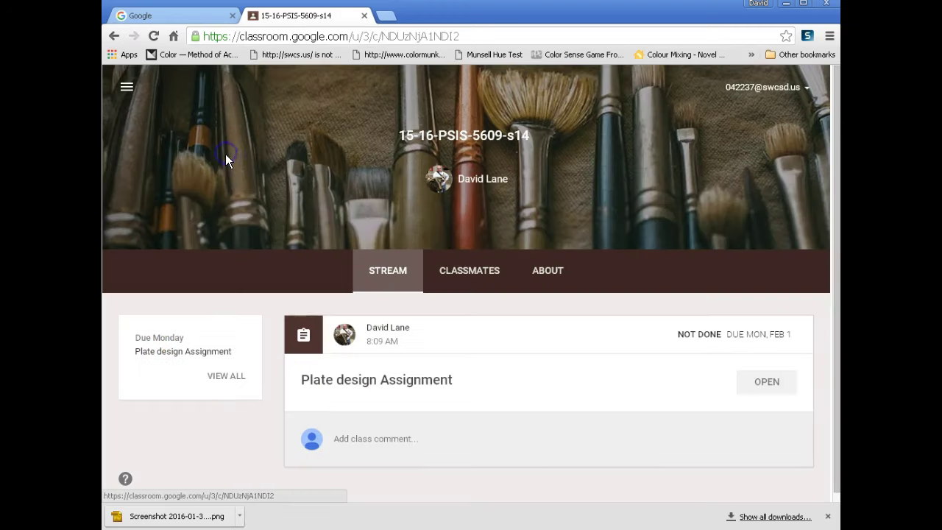
pyautogui.click(407, 389)
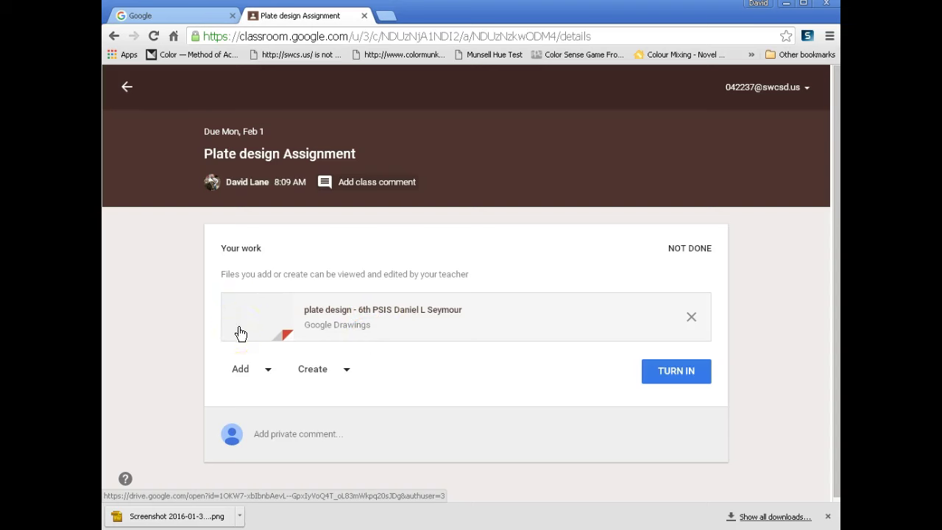
# Open the attached plate design drawing to show the two concentric circles.
pyautogui.click(409, 310)
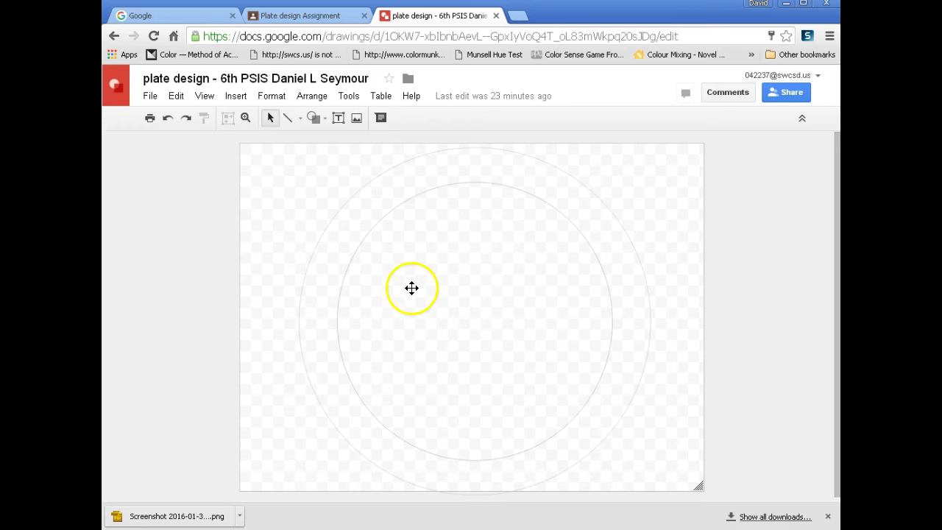
# In a new tab, search Google for 'drgon' and browse the dragon results.
pyautogui.click(520, 18)
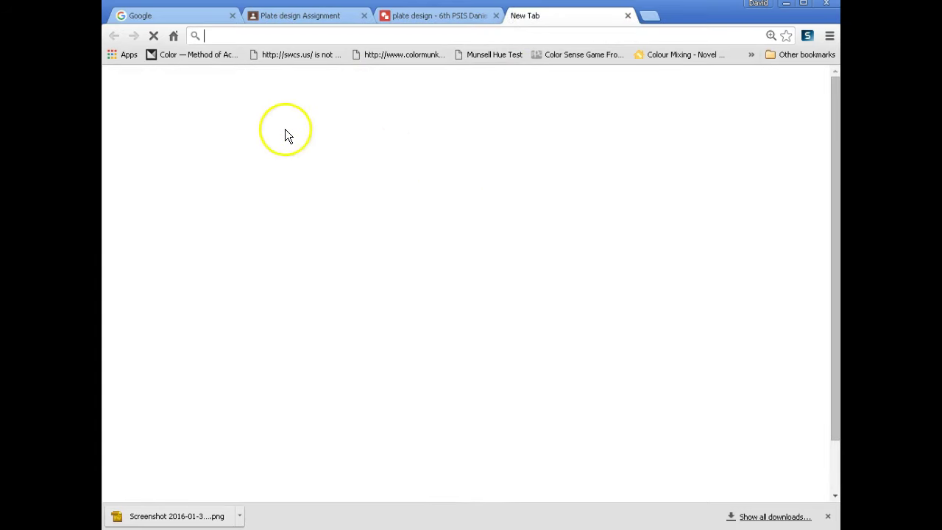
pyautogui.click(277, 288)
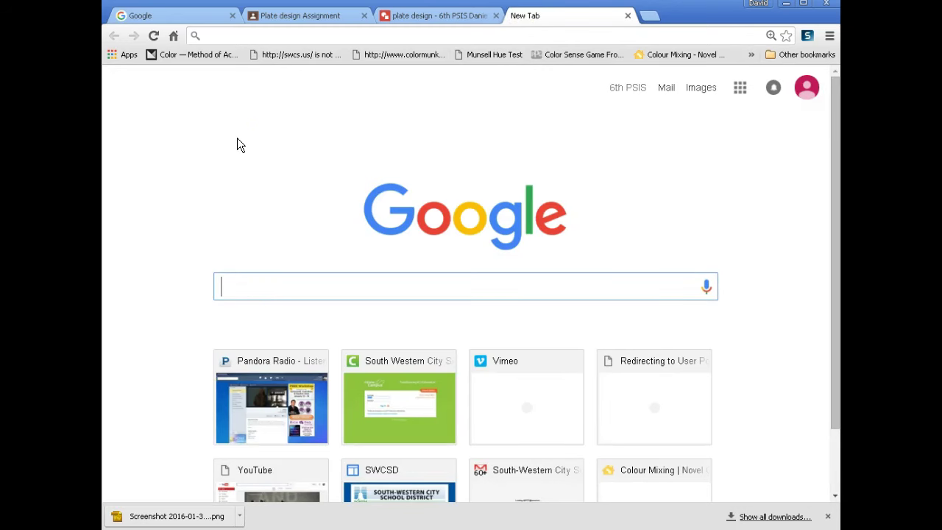
pyautogui.write('drgon')
pyautogui.press('Return')
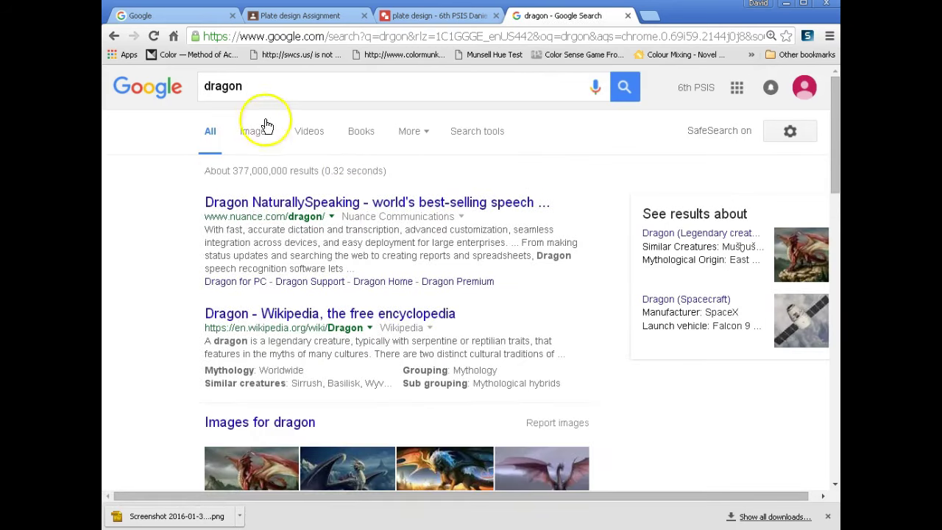
pyautogui.scroll(-6, 374, 328)
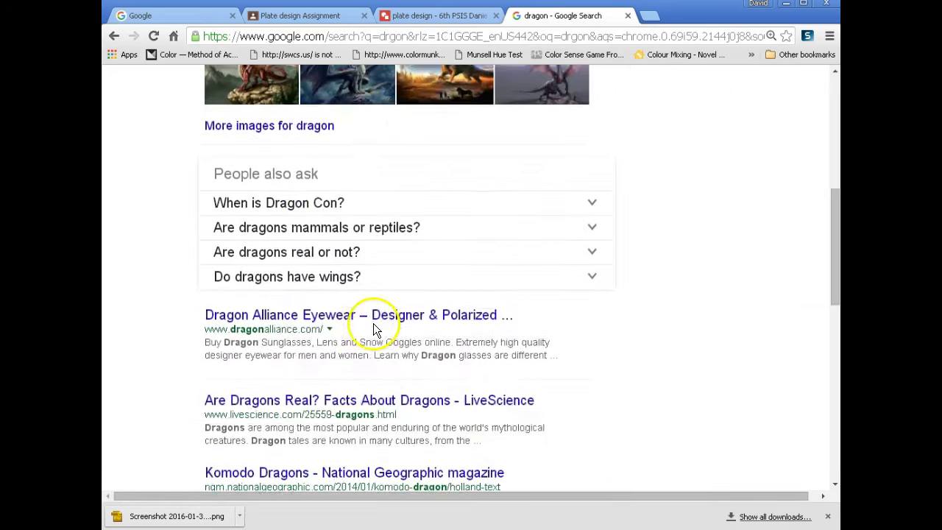
pyautogui.scroll(2, 375, 328)
pyautogui.scroll(5, 374, 328)
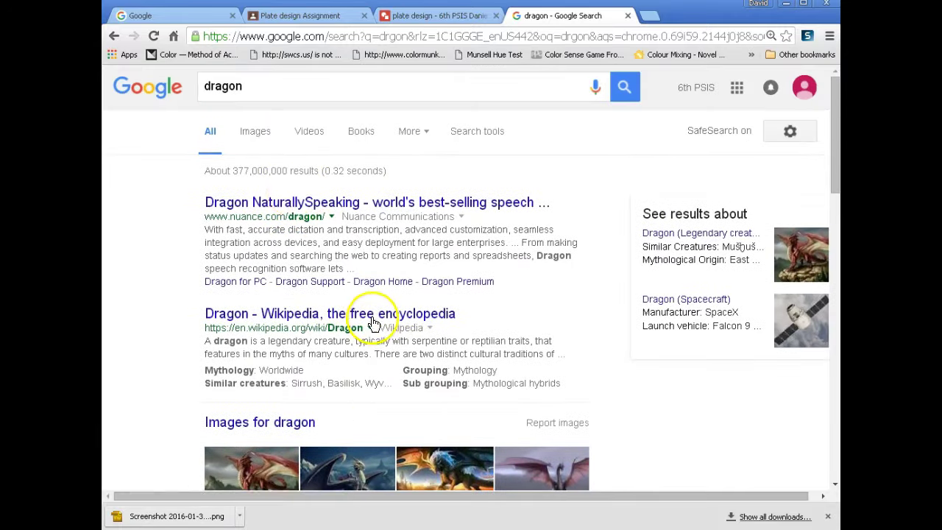
# Switch to dragon image results, browse them, and reveal the Search tools filters.
pyautogui.click(254, 135)
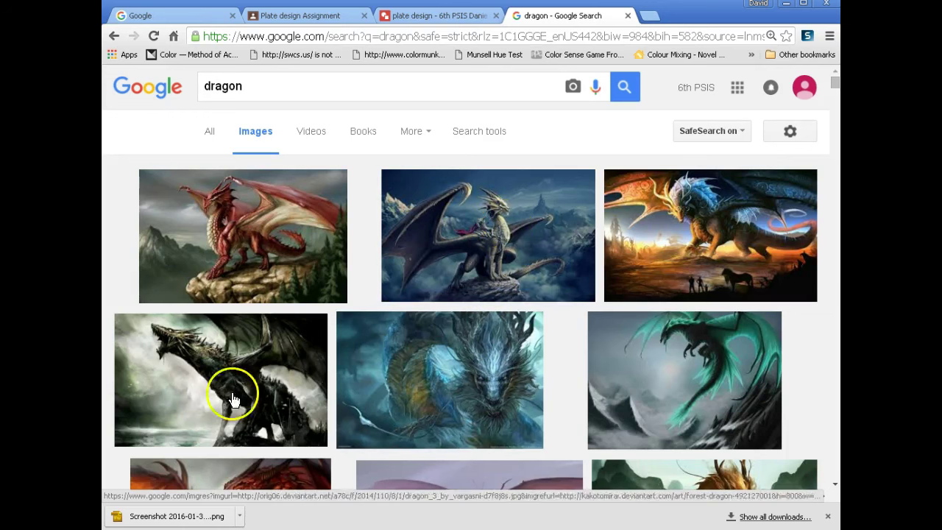
pyautogui.scroll(-9, 346, 380)
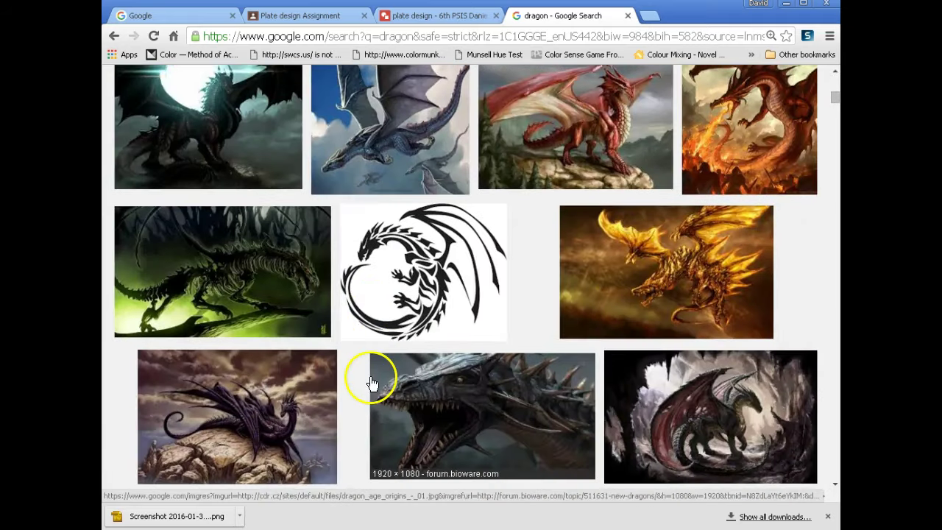
pyautogui.scroll(-10, 409, 353)
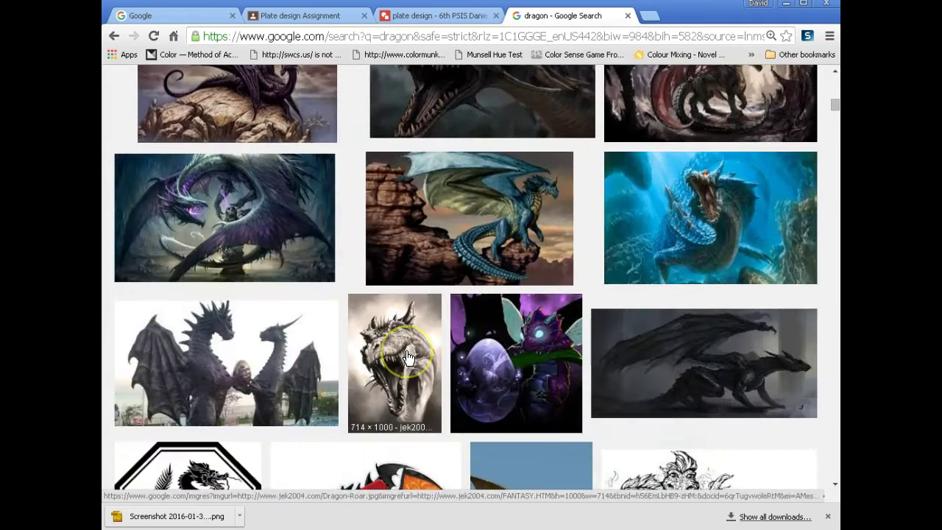
pyautogui.scroll(9, 515, 258)
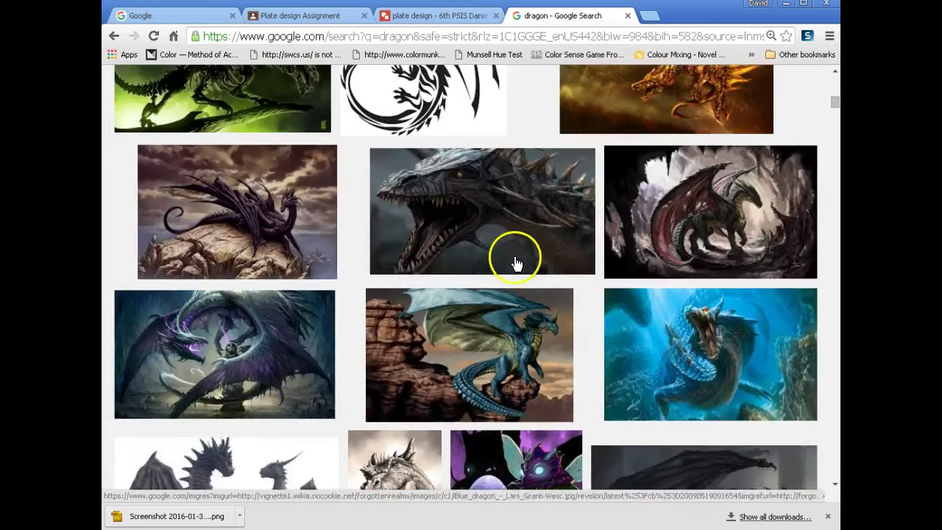
pyautogui.scroll(10, 482, 328)
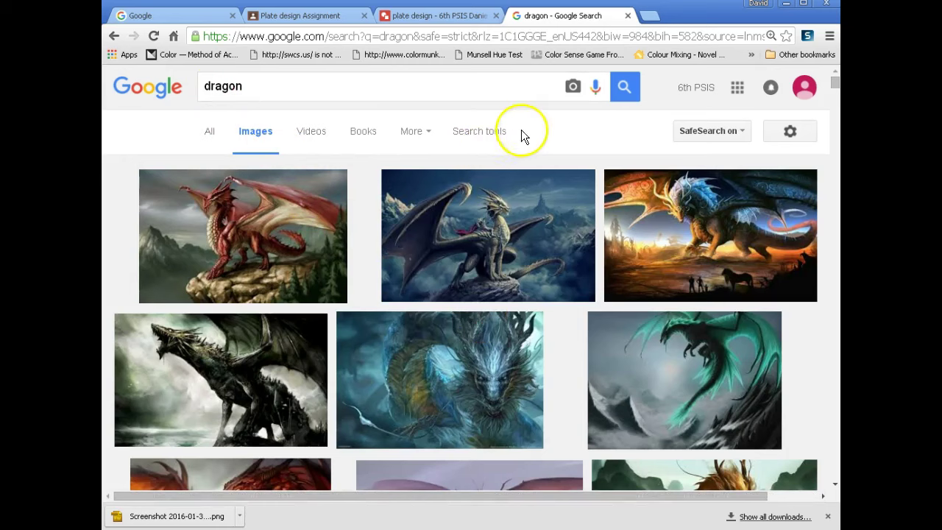
pyautogui.click(479, 134)
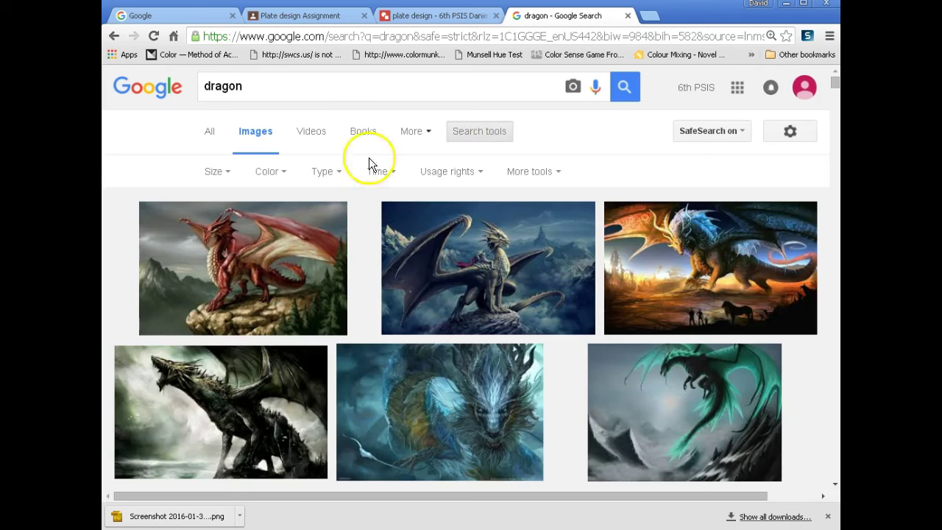
# Filter the dragon images to Medium size and Black and white.
pyautogui.click(225, 174)
pyautogui.click(206, 241)
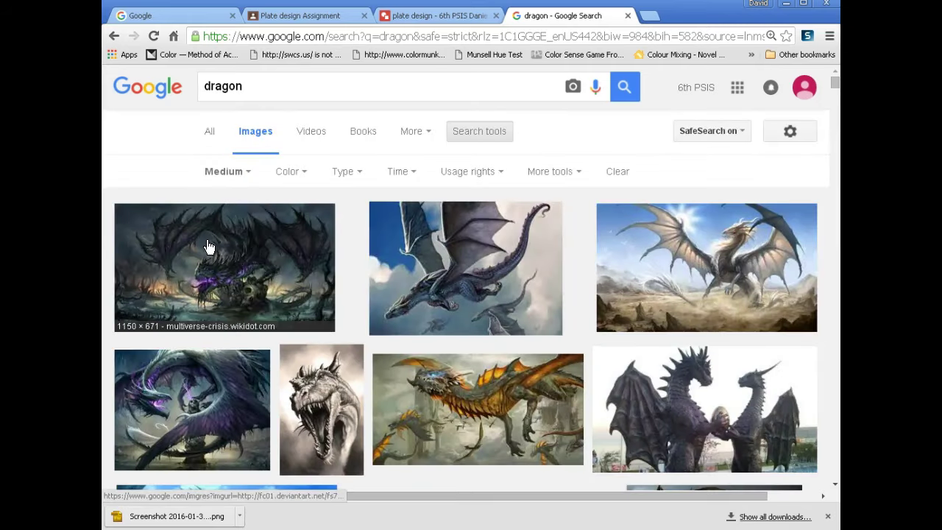
pyautogui.click(294, 175)
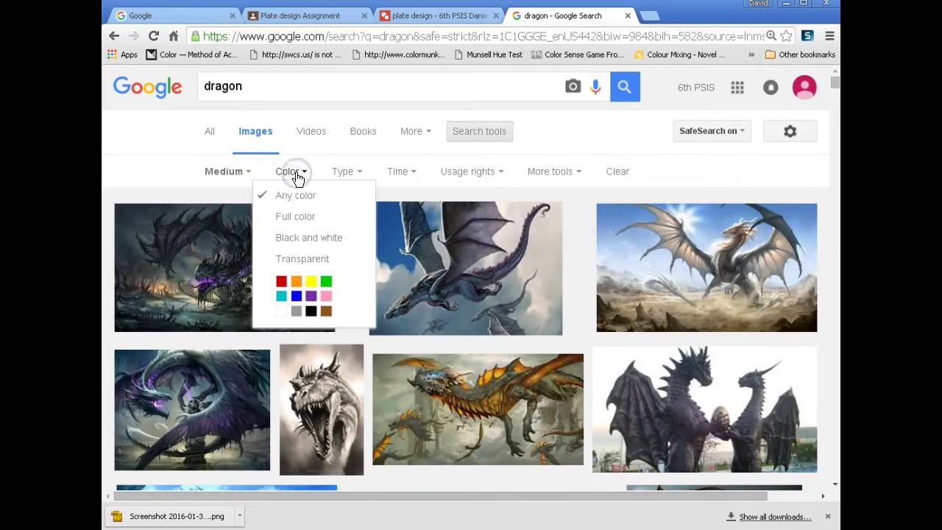
pyautogui.click(287, 238)
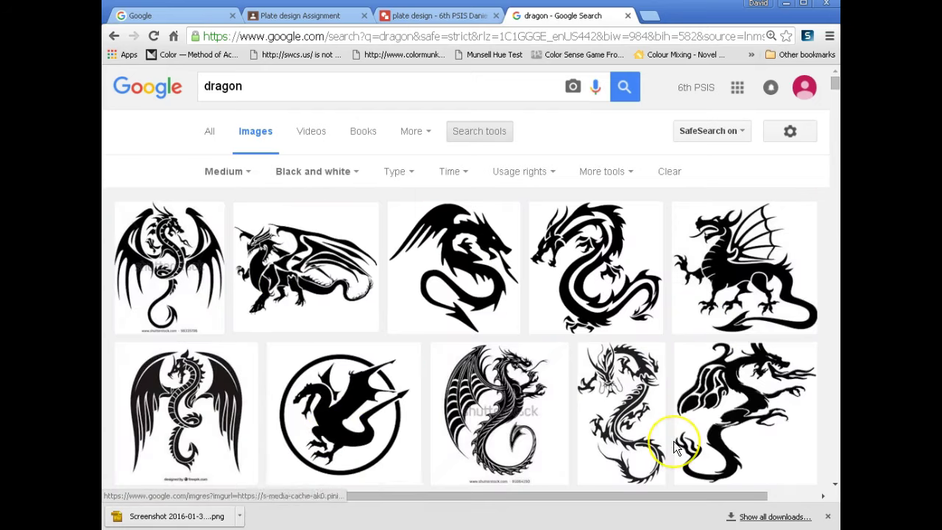
# Preview candidate dragons, then open the black winged dragon silhouette preview.
pyautogui.click(684, 439)
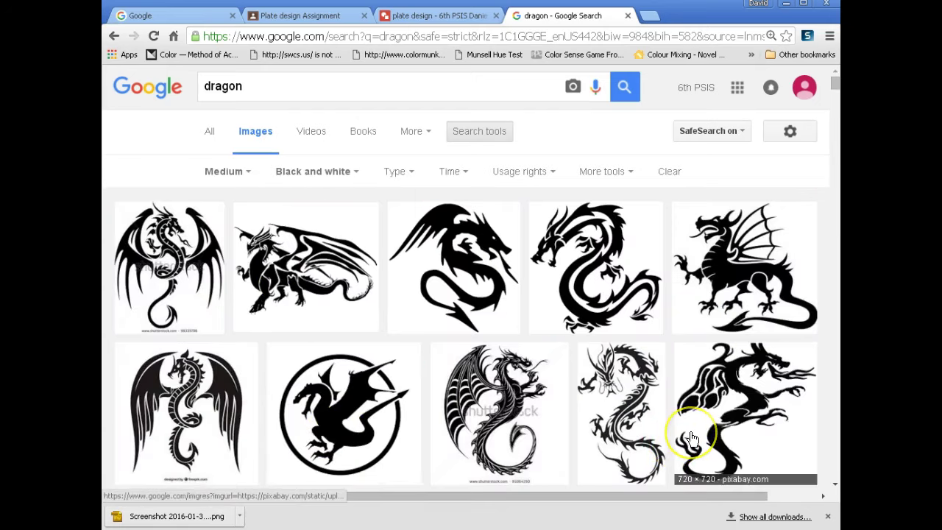
pyautogui.click(683, 449)
pyautogui.click(504, 398)
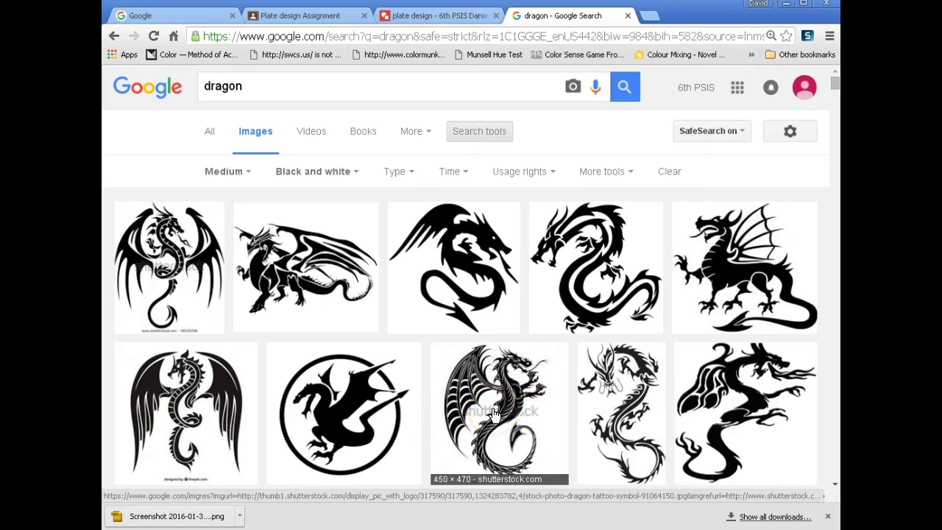
pyautogui.click(496, 398)
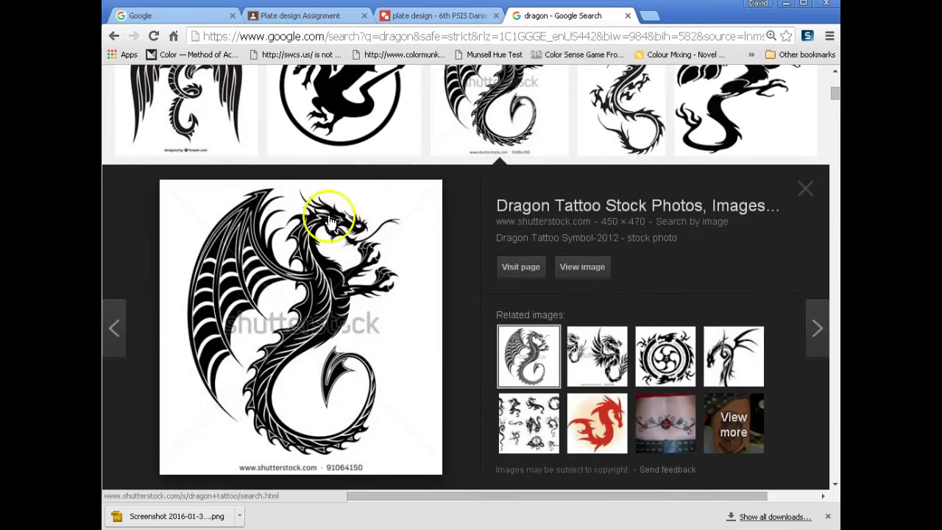
pyautogui.click(806, 193)
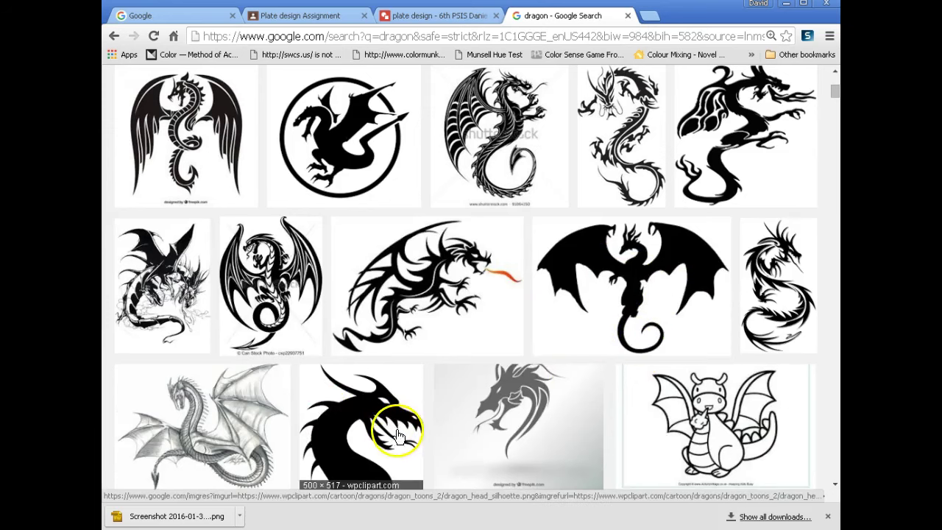
pyautogui.scroll(5, 397, 436)
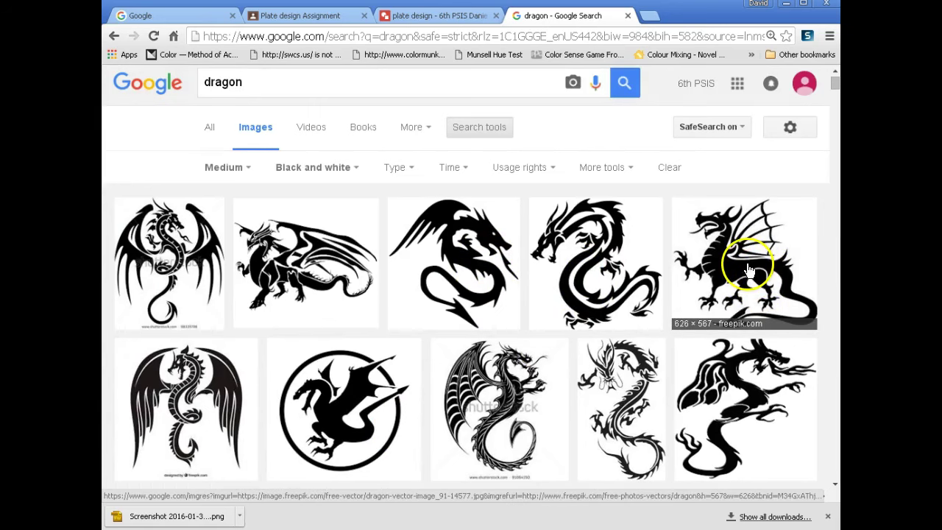
pyautogui.click(747, 270)
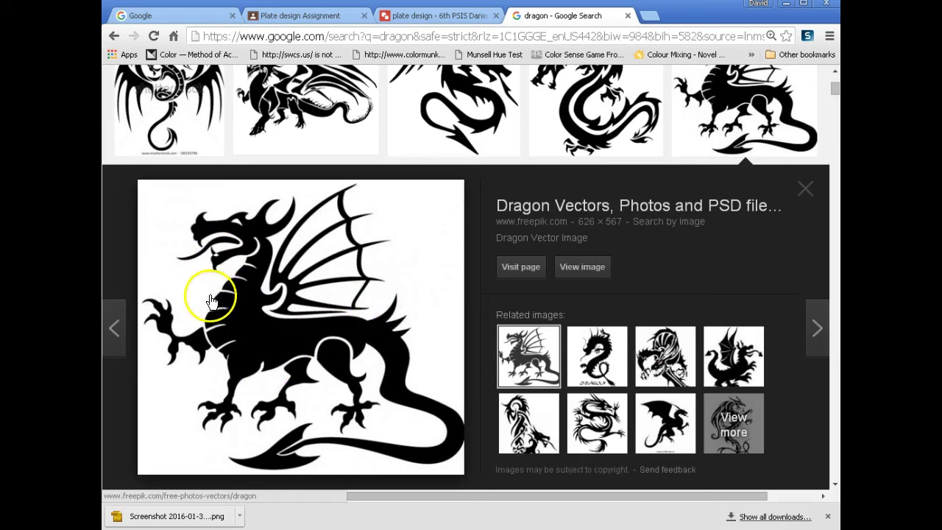
# Open the full-size winged dragon image and choose Save image as from its menu.
pyautogui.click(577, 270)
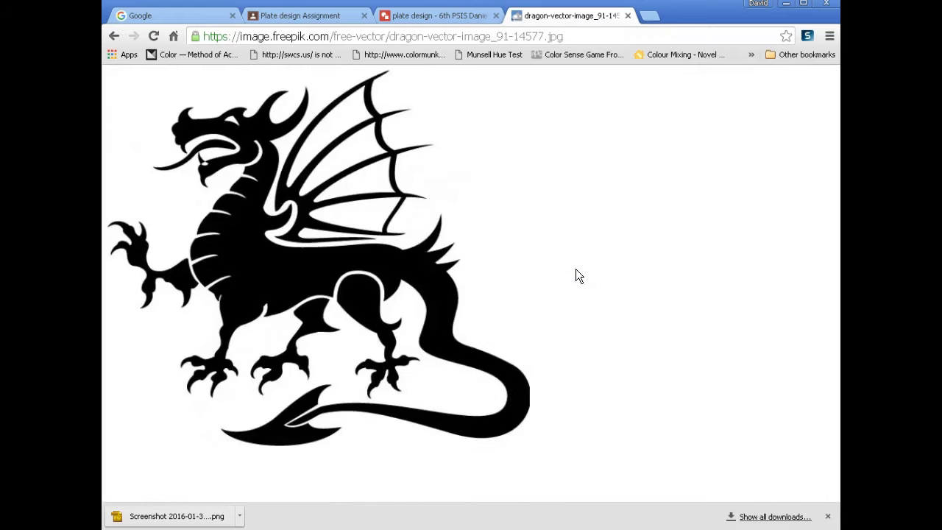
pyautogui.rightClick(397, 241)
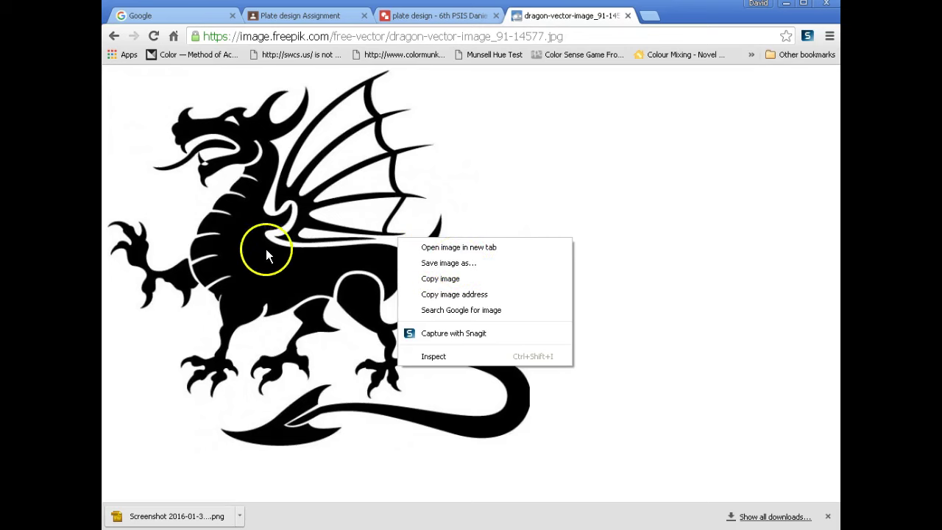
pyautogui.click(337, 319)
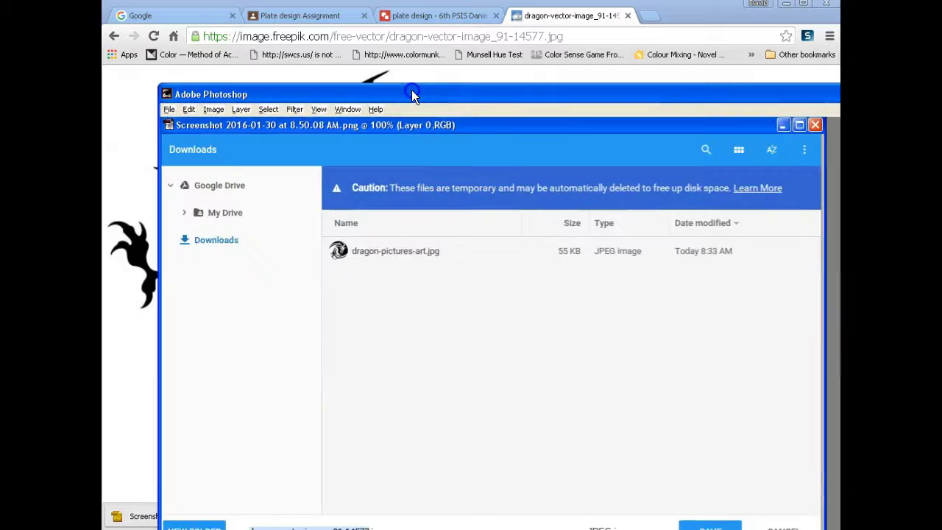
# Save the dragon as dragon-vector-image_91-14577.jpg and return to the plate design drawing.
pyautogui.moveTo(412, 90); pyautogui.dragTo(365, 73)
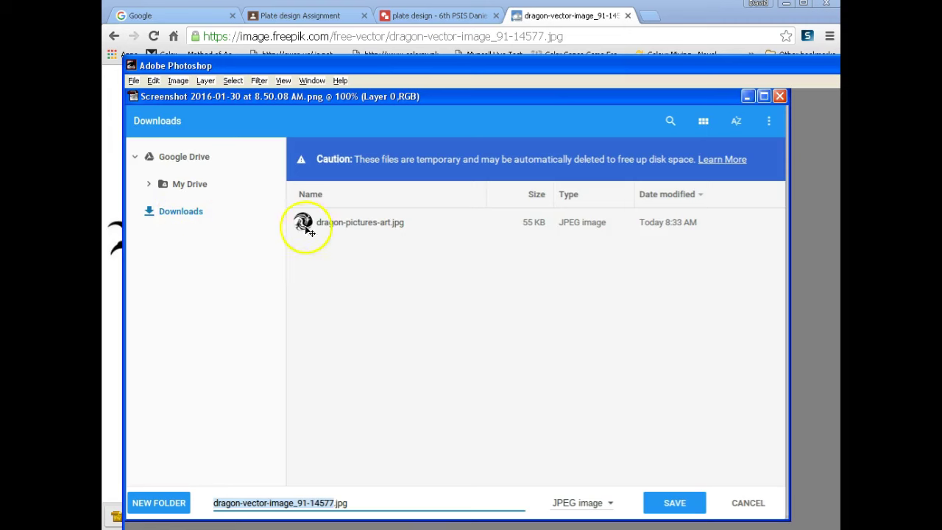
pyautogui.moveTo(447, 67); pyautogui.dragTo(500, 526)
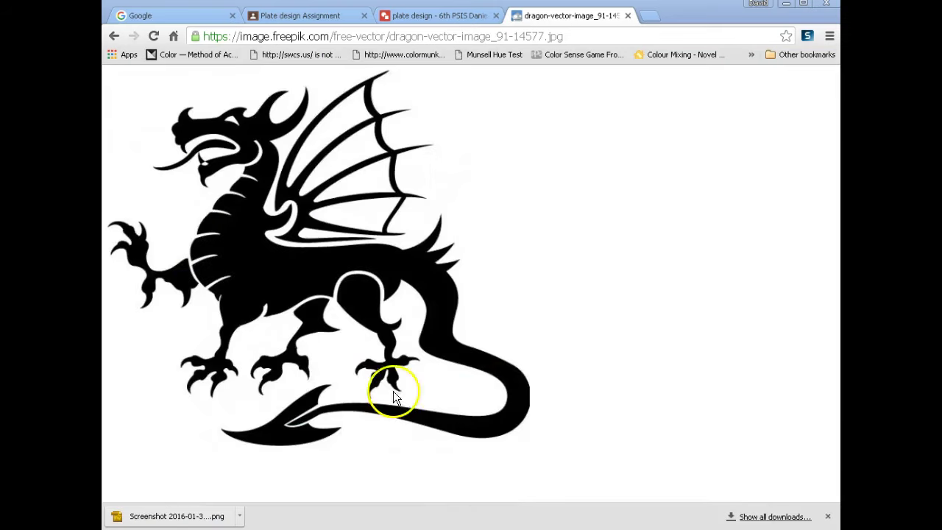
pyautogui.rightClick(373, 253)
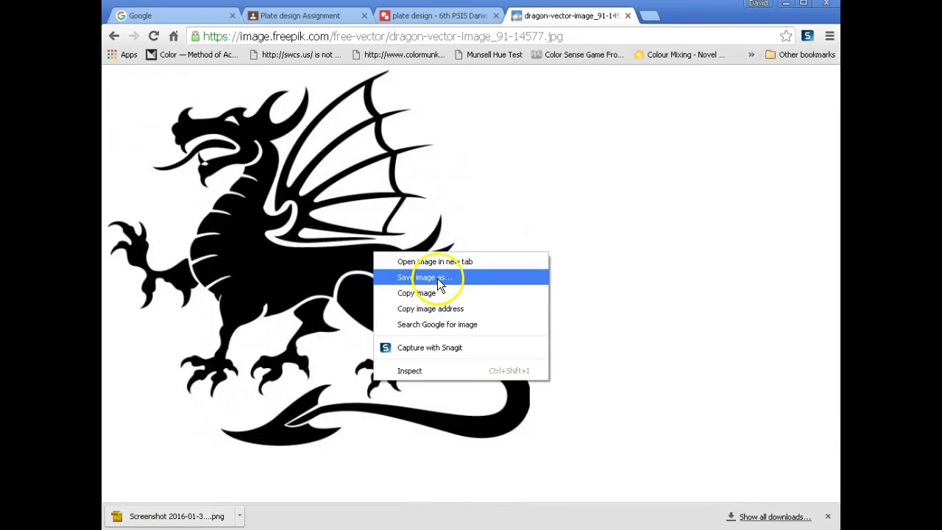
pyautogui.click(279, 358)
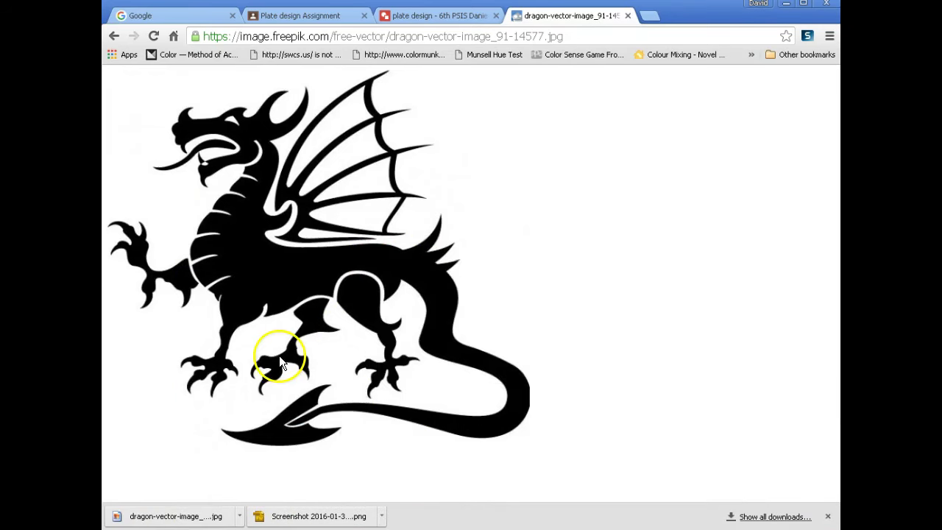
pyautogui.click(425, 15)
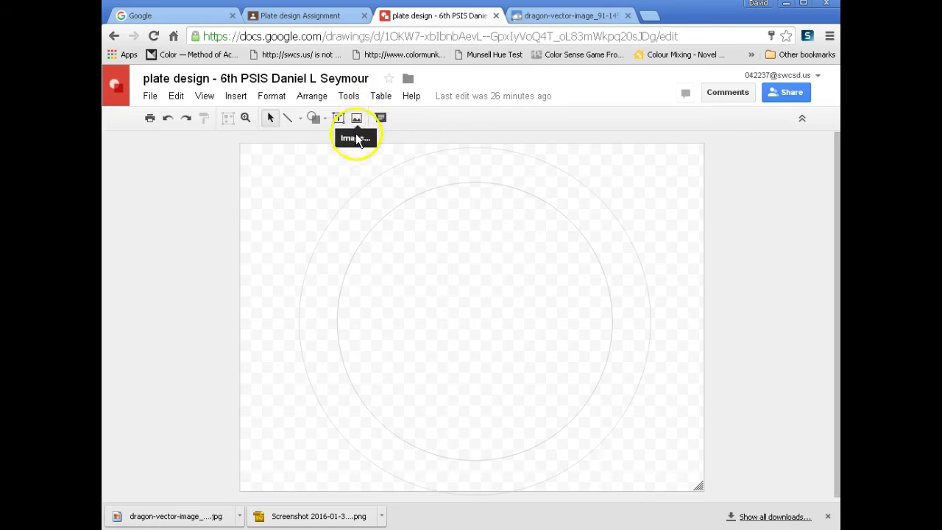
# Start an Insert > Image upload and bring up the computer's file chooser.
pyautogui.click(236, 96)
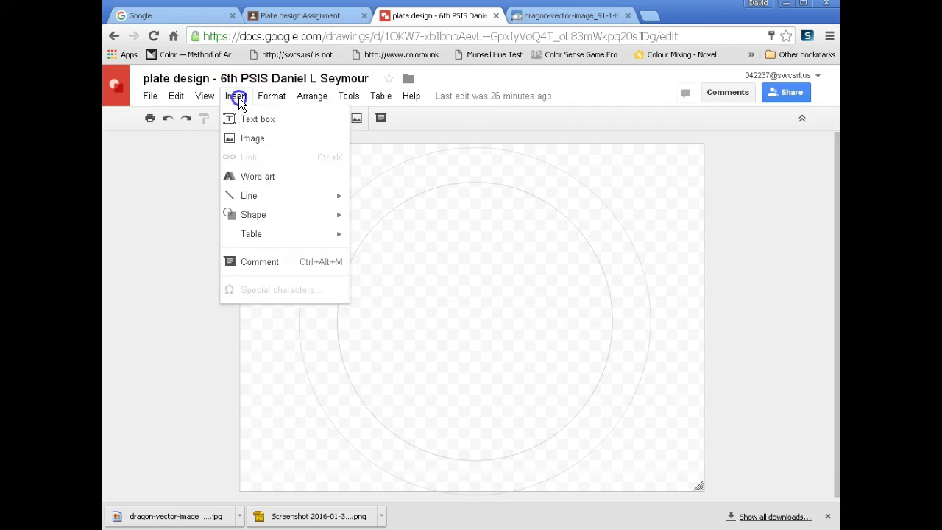
pyautogui.click(254, 140)
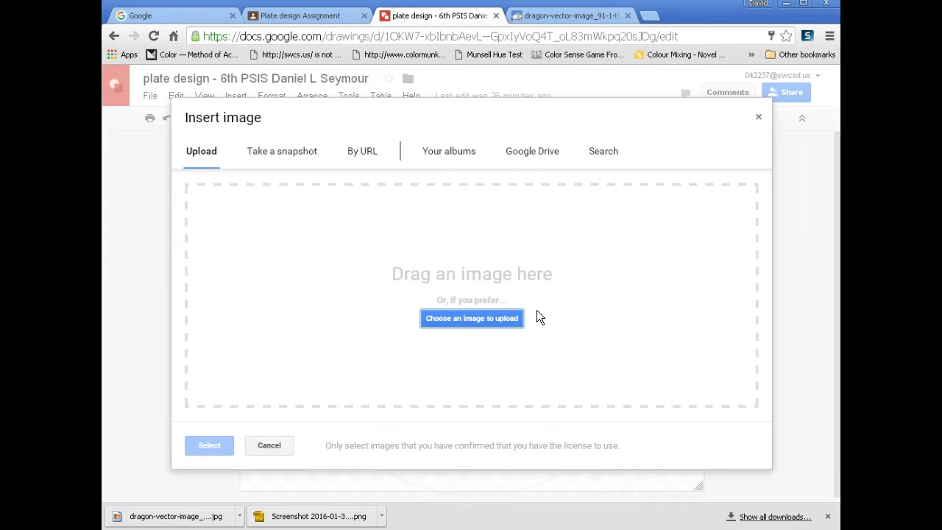
pyautogui.moveTo(536, 317); pyautogui.dragTo(400, 332)
pyautogui.moveTo(473, 321); pyautogui.dragTo(429, 328)
pyautogui.click(475, 319)
pyautogui.click(476, 320)
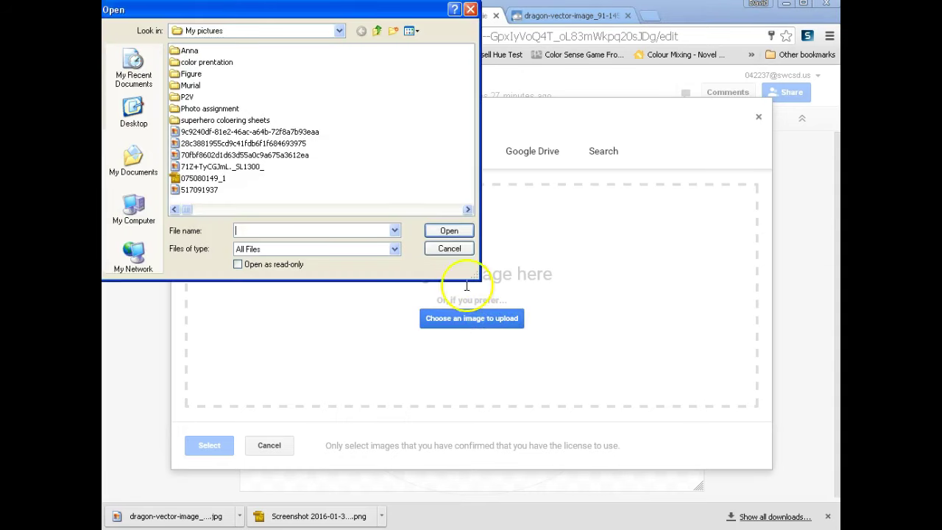
pyautogui.moveTo(301, 10); pyautogui.dragTo(821, 401)
# Move the leftover Downloads save window out of view to expose the Open file chooser.
pyautogui.click(378, 515)
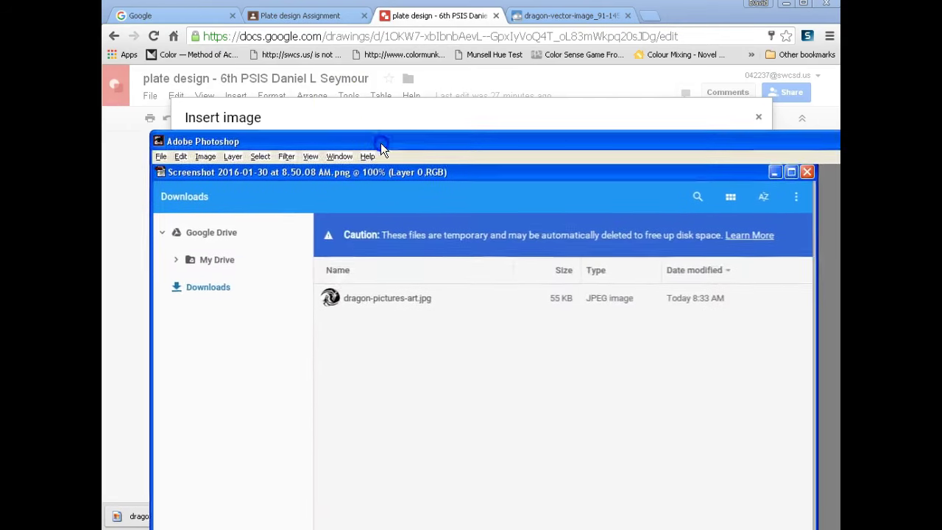
pyautogui.moveTo(381, 138); pyautogui.dragTo(383, 65)
pyautogui.click(198, 214)
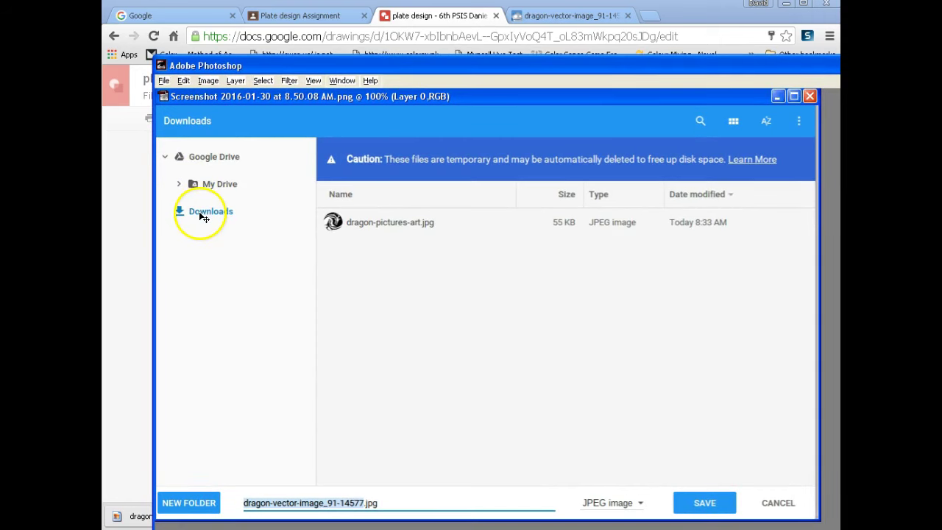
pyautogui.click(360, 225)
pyautogui.moveTo(519, 65); pyautogui.dragTo(251, 130)
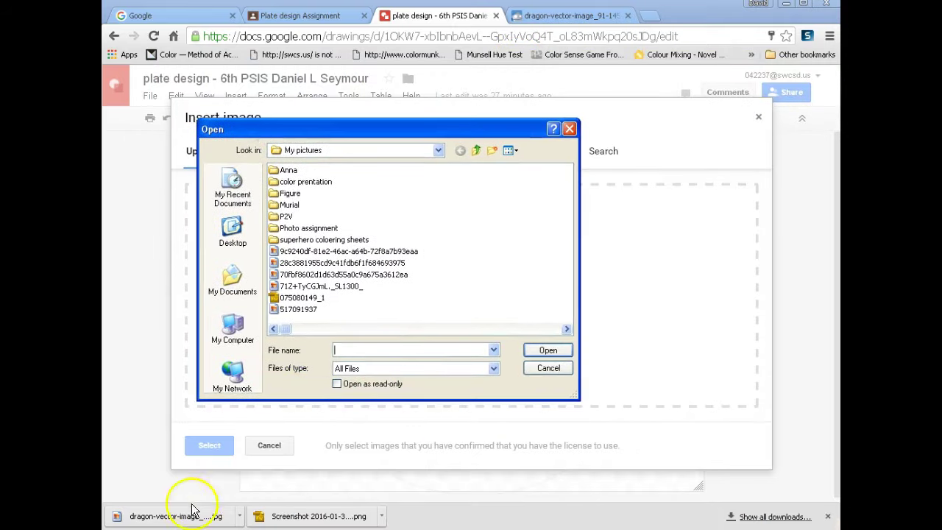
# Pick dragon-vector-image_91-14577 in the Open dialog and upload it onto the plate canvas.
pyautogui.click(567, 329)
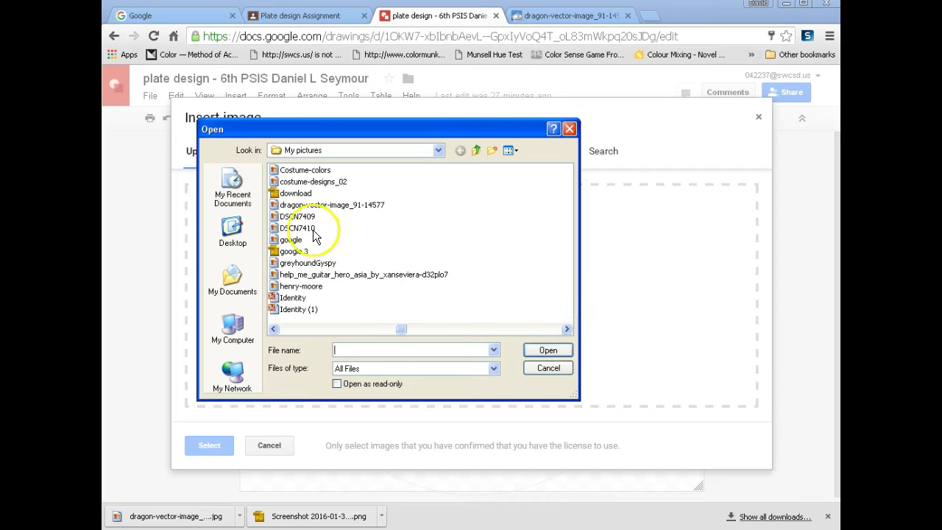
pyautogui.click(300, 206)
pyautogui.doubleClick(299, 205)
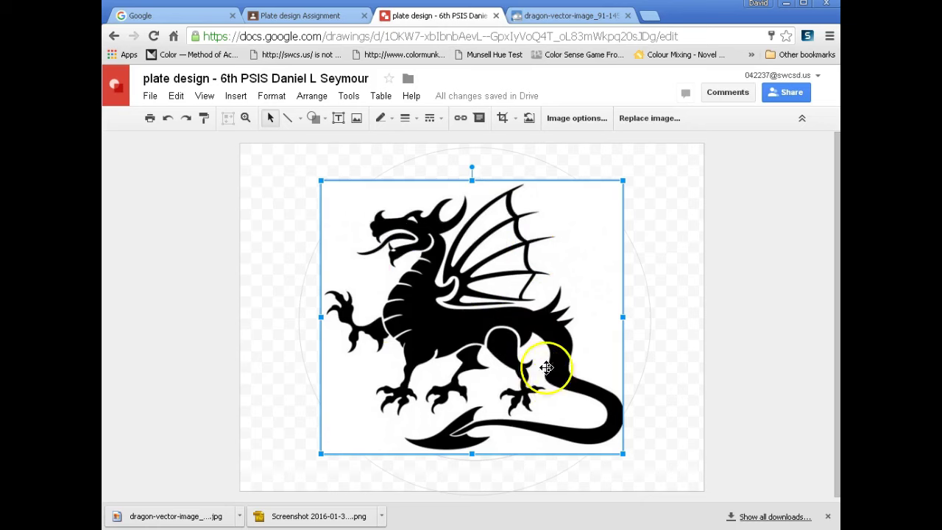
# Scale the dragon picture down by its corner handles and drag it into the plate's inner circle.
pyautogui.moveTo(530, 343); pyautogui.dragTo(525, 337)
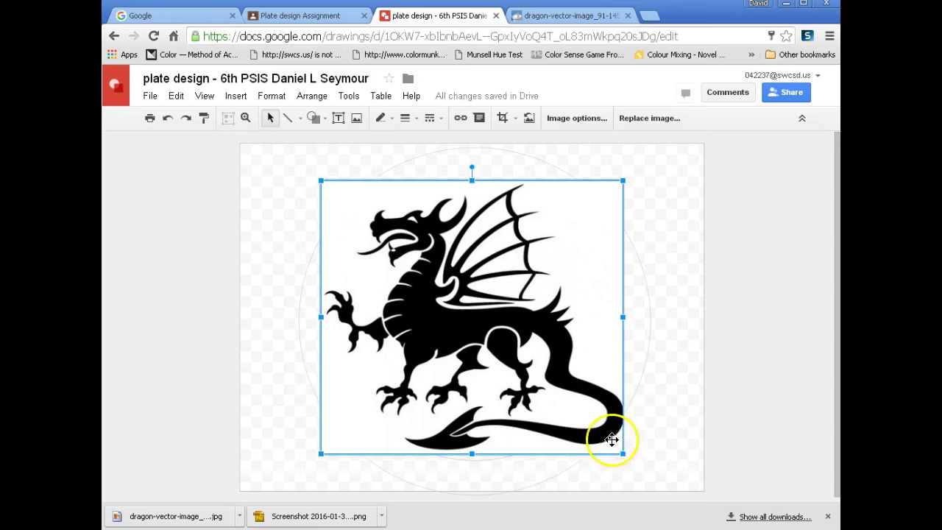
pyautogui.moveTo(623, 453); pyautogui.dragTo(662, 488)
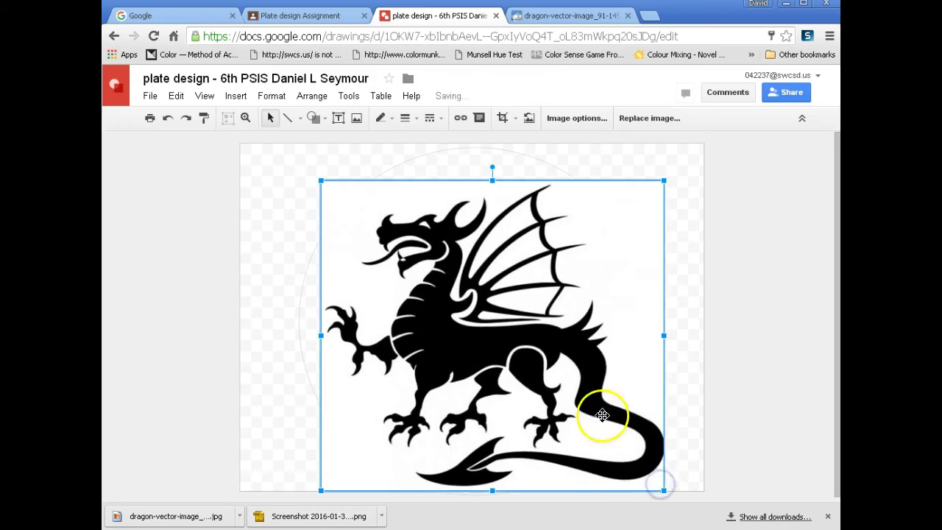
pyautogui.moveTo(598, 412); pyautogui.dragTo(567, 378)
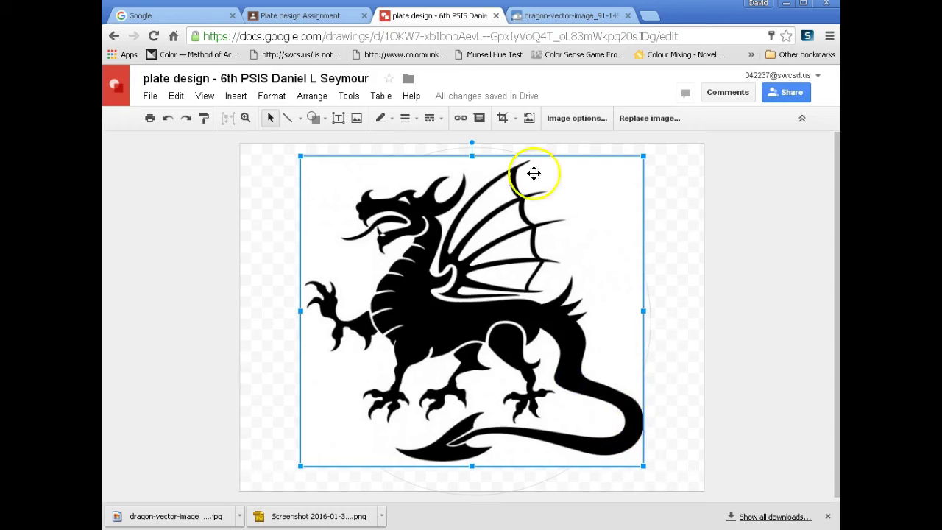
pyautogui.moveTo(642, 467); pyautogui.dragTo(553, 373)
pyautogui.moveTo(448, 294); pyautogui.dragTo(345, 349)
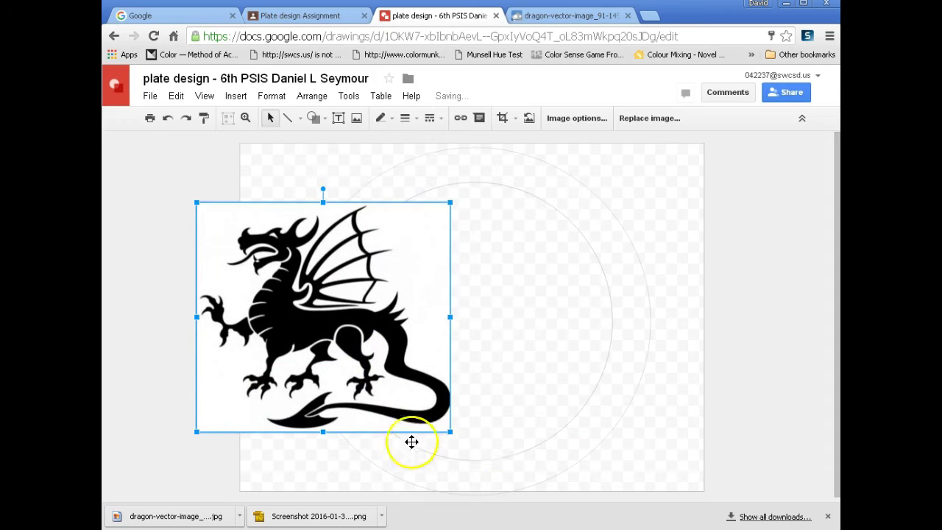
pyautogui.moveTo(335, 315); pyautogui.dragTo(479, 319)
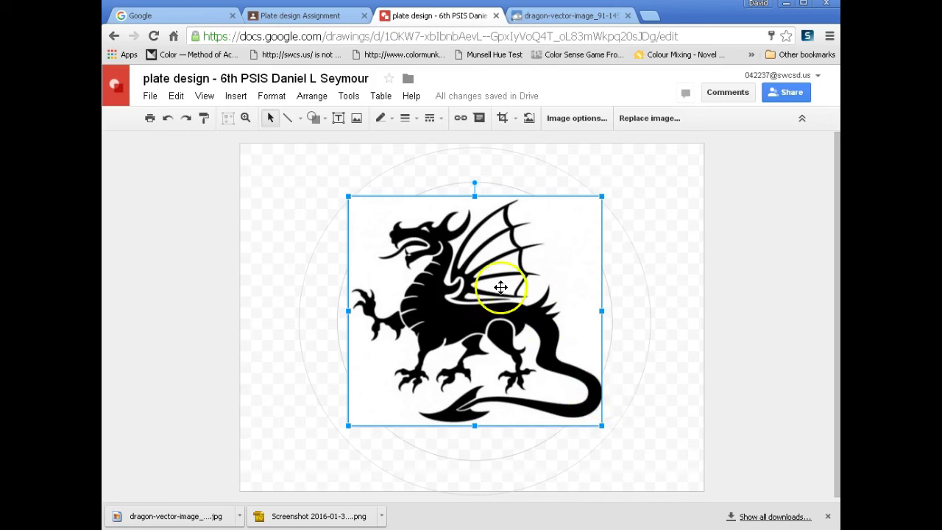
pyautogui.moveTo(349, 195); pyautogui.dragTo(417, 303)
pyautogui.moveTo(537, 358); pyautogui.dragTo(507, 318)
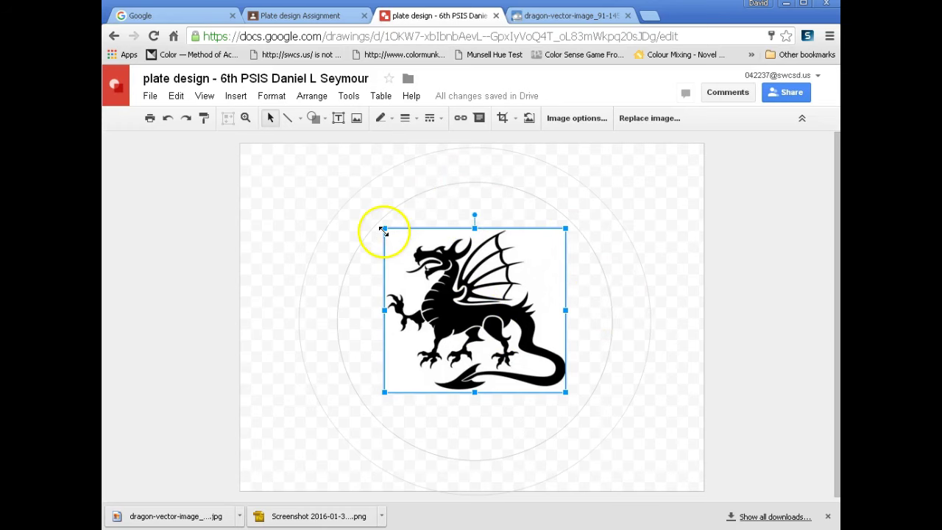
# Shrink the dragon proportionally from its top-left corner, undoing an accidental side squeeze, then move it up.
pyautogui.moveTo(384, 228)
pyautogui.mouseDown()
pyautogui.moveTo(407, 250)
pyautogui.moveTo(381, 227)
pyautogui.mouseUp()
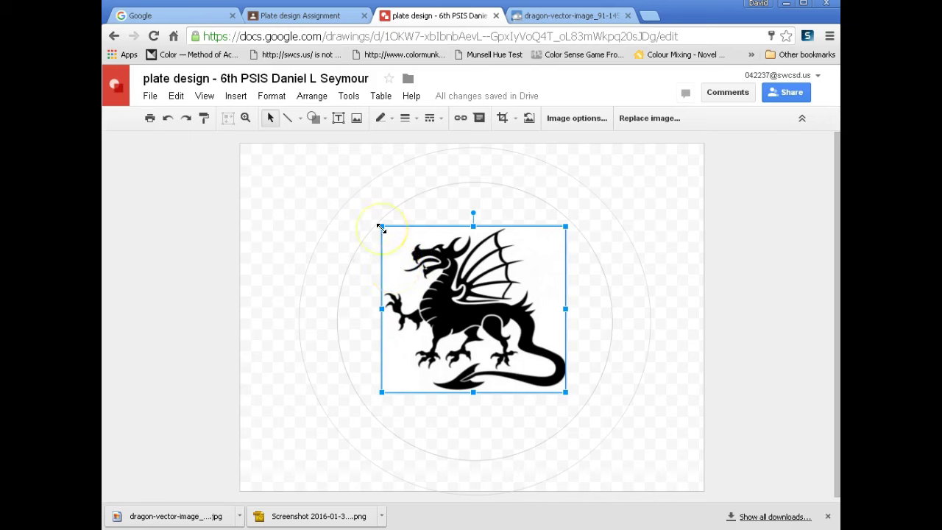
pyautogui.moveTo(381, 228)
pyautogui.mouseDown()
pyautogui.moveTo(440, 305)
pyautogui.moveTo(404, 238)
pyautogui.moveTo(381, 226)
pyautogui.mouseUp()
pyautogui.moveTo(390, 309); pyautogui.dragTo(473, 314)
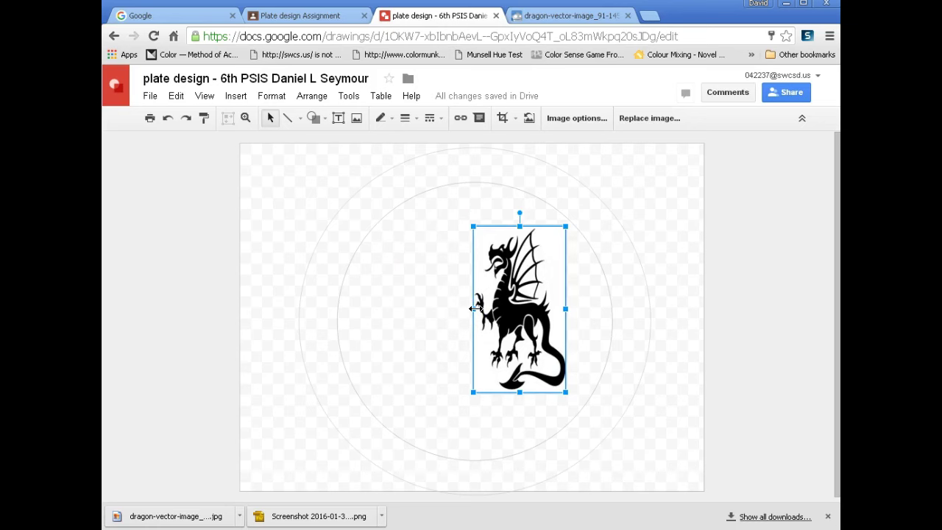
pyautogui.hotkey('ctrl', 'z')
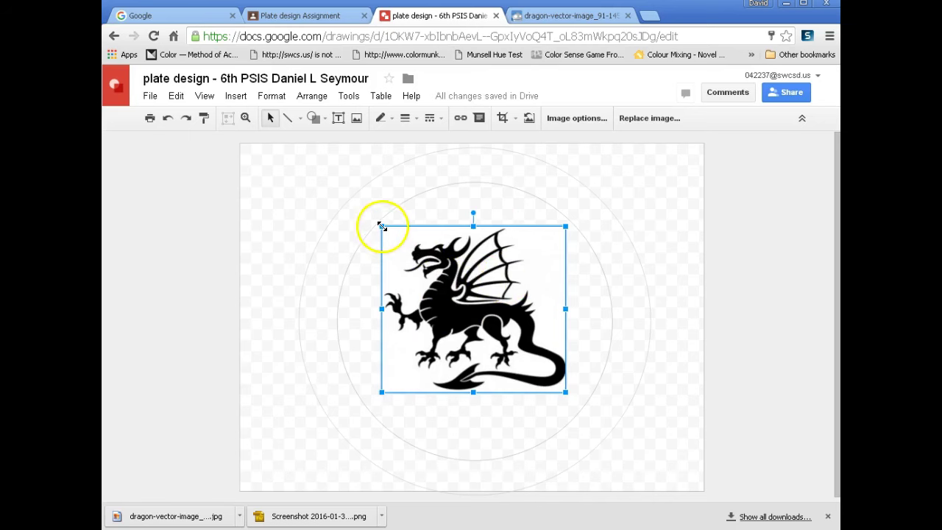
pyautogui.moveTo(380, 228); pyautogui.dragTo(396, 239)
pyautogui.moveTo(468, 298); pyautogui.dragTo(587, 306)
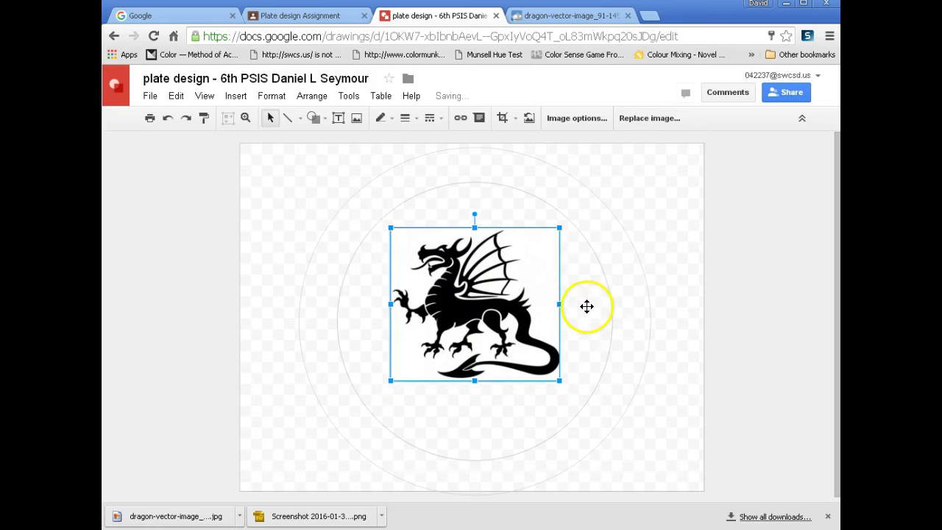
# Align the dragon with the inner circle's centre guide, then deselect to view the finished plate.
pyautogui.click(586, 306)
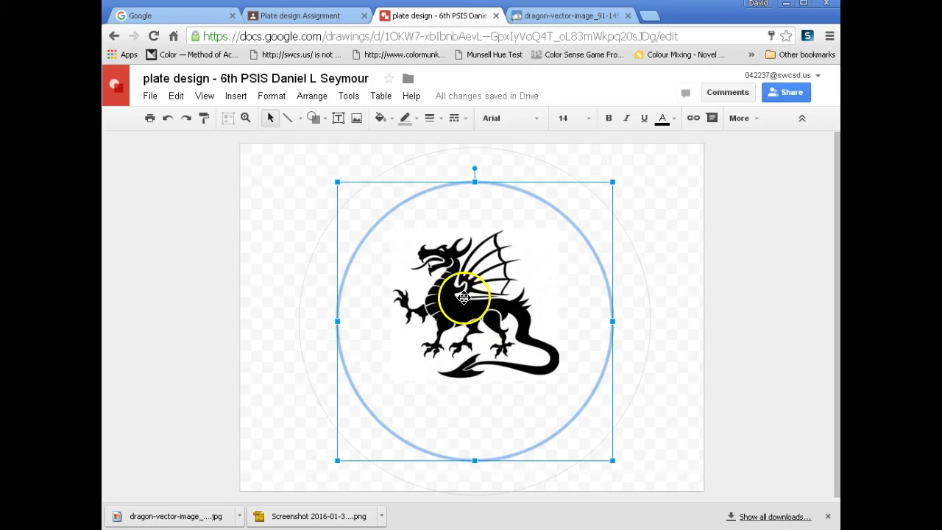
pyautogui.moveTo(467, 295); pyautogui.dragTo(464, 310)
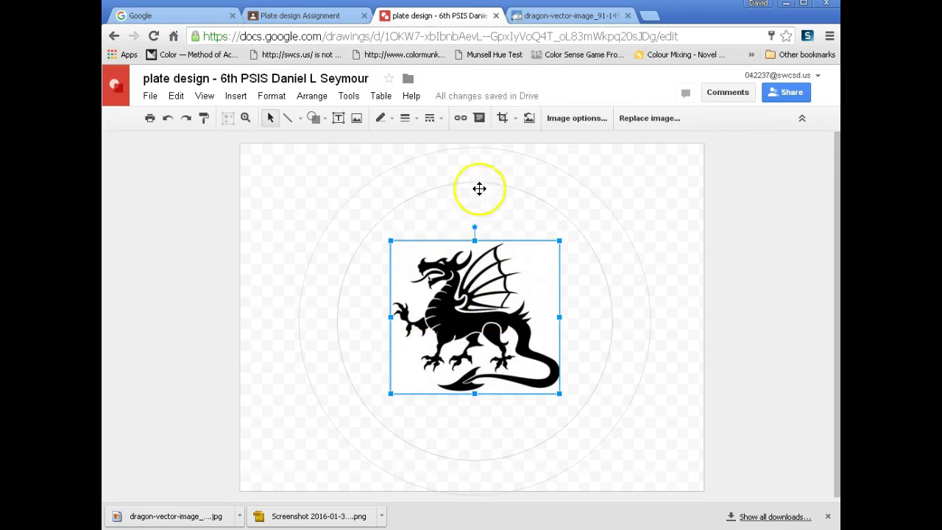
pyautogui.click(504, 232)
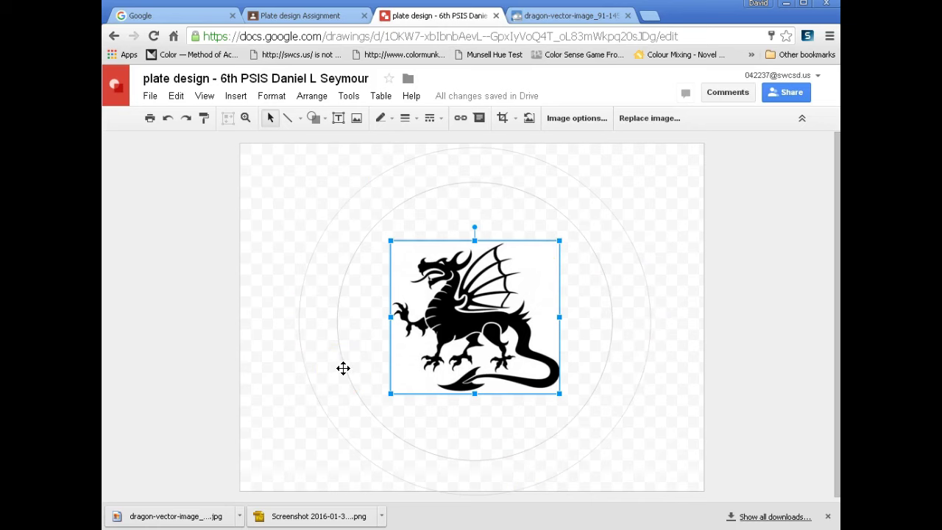
pyautogui.click(590, 282)
pyautogui.click(296, 214)
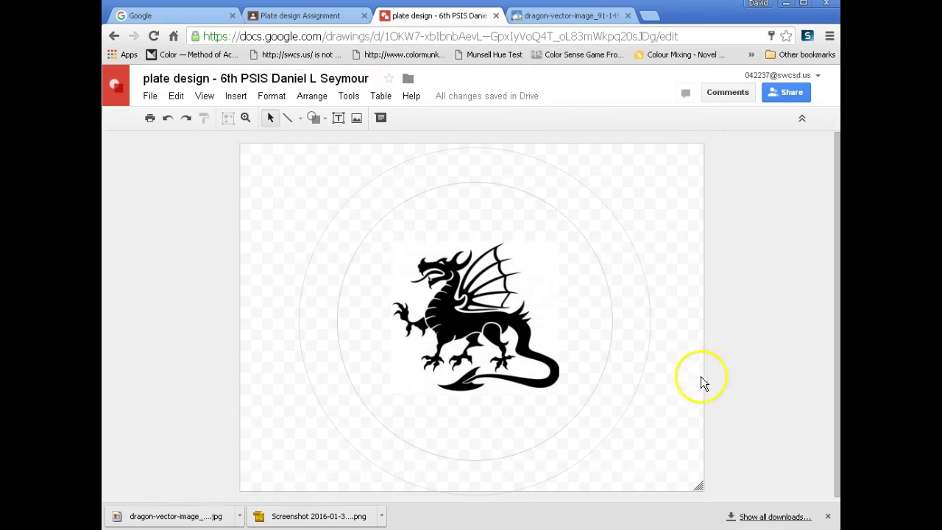
# Close the drawing and turn in the Plate design Assignment in Classroom, confirming the submission.
pyautogui.click(496, 16)
pyautogui.click(324, 15)
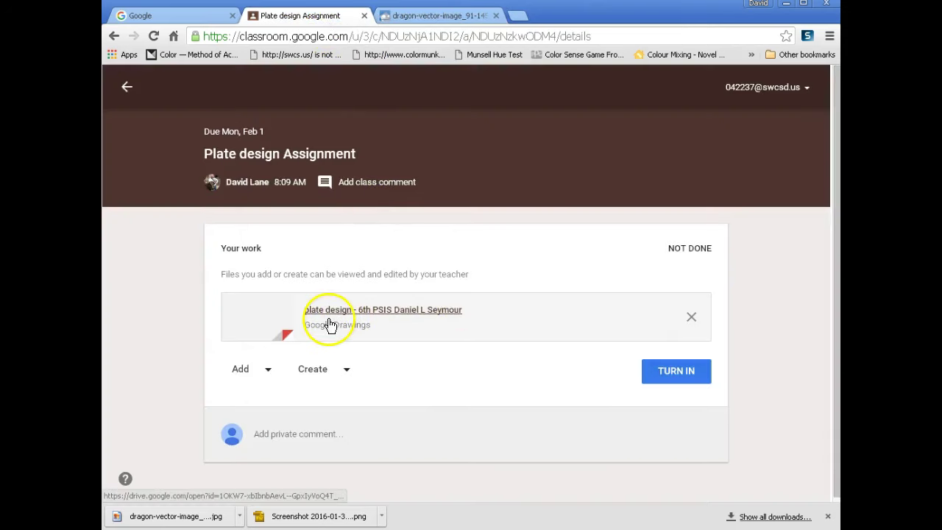
pyautogui.click(675, 375)
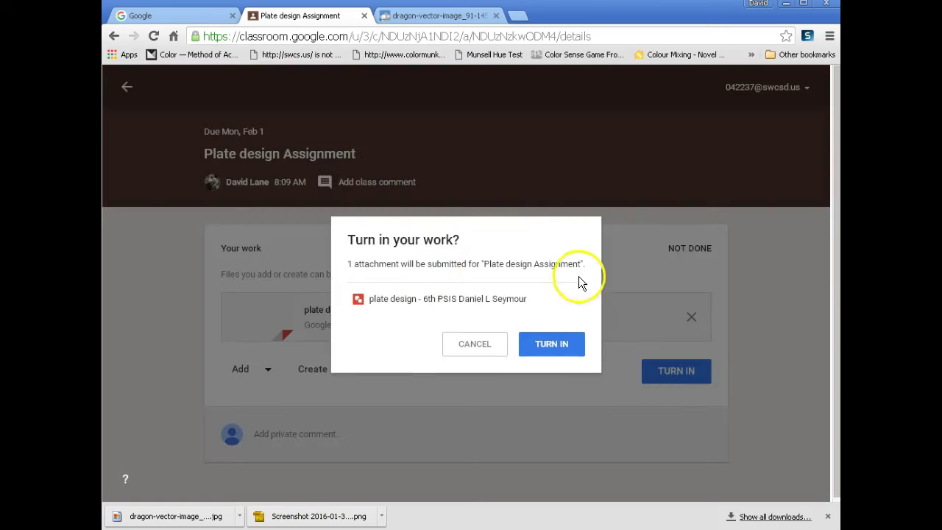
pyautogui.click(553, 346)
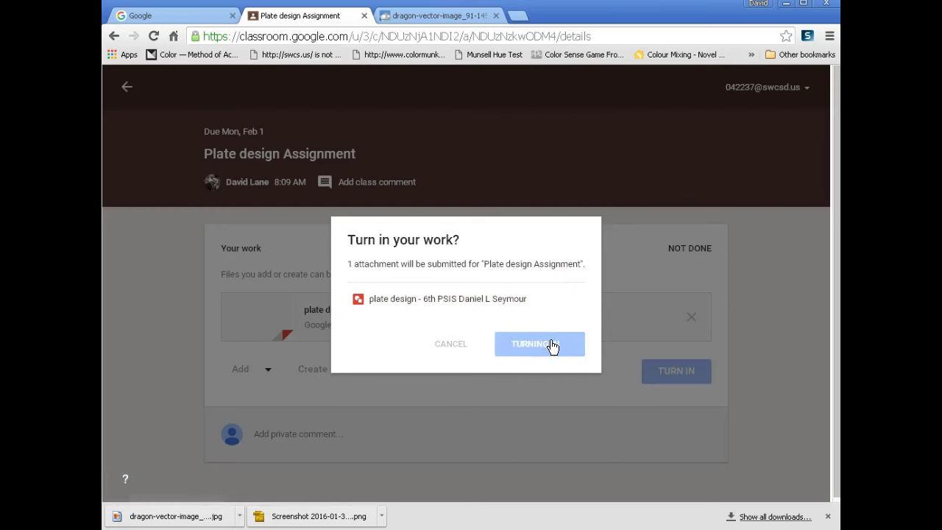